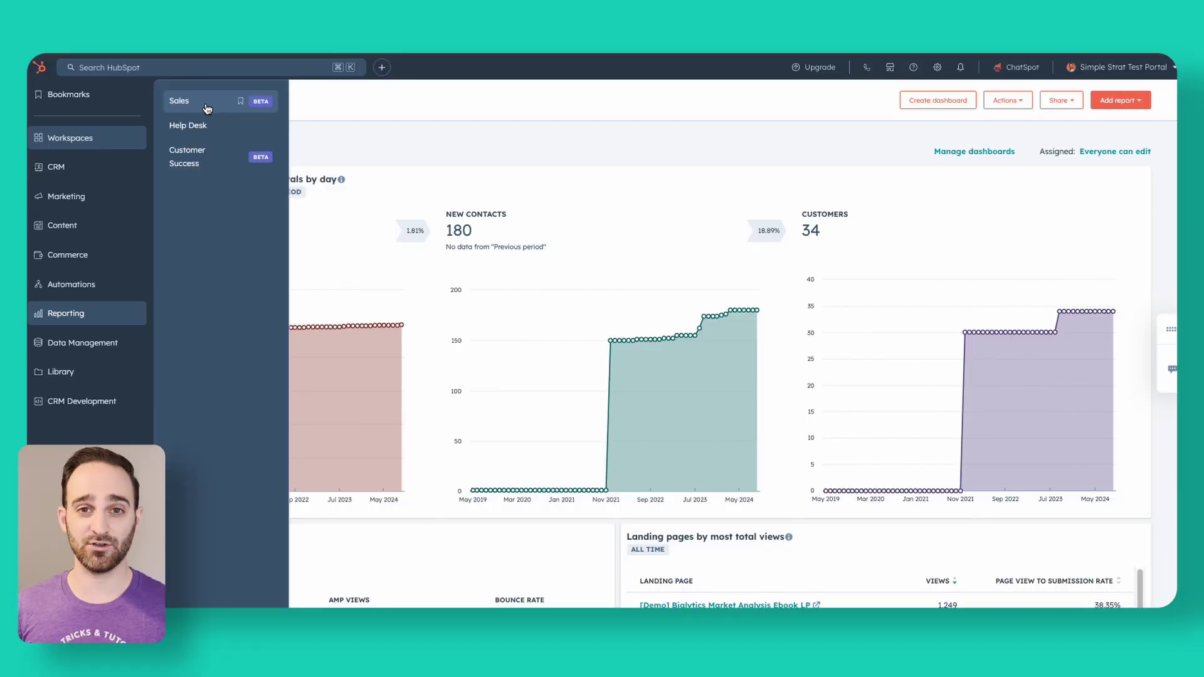
# Step: Open the Sales workspace summary showing 250 calls, 132 emails, 87 LinkedIn and 13 to-dos due
pyautogui.click(207, 108)
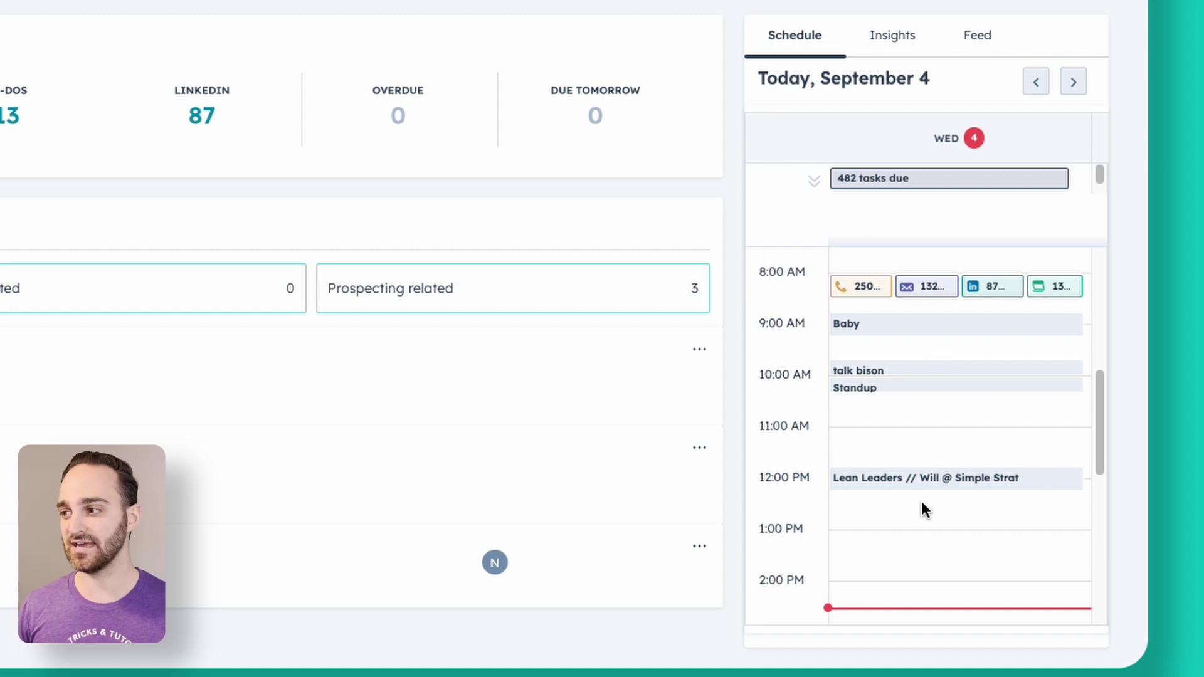
# Step: Review the Insights panel beside the summary, then switch the right panel to the contact activity Feed
pyautogui.scroll(-1, 900, 414)
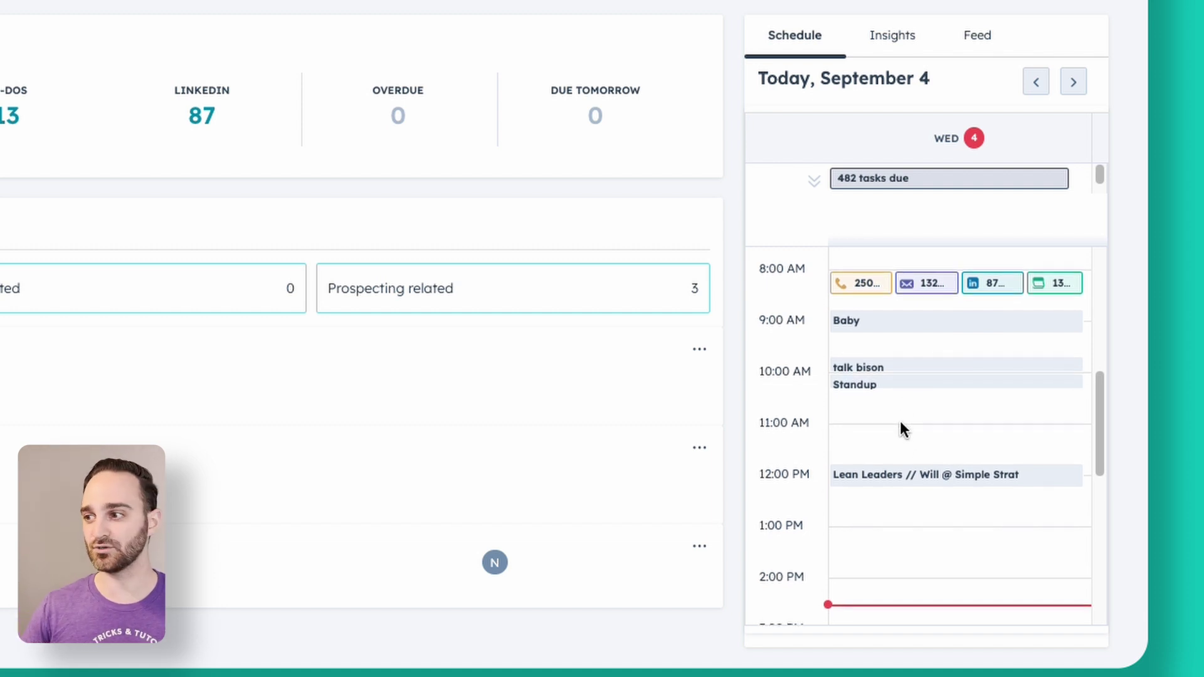
pyautogui.scroll(2, 946, 523)
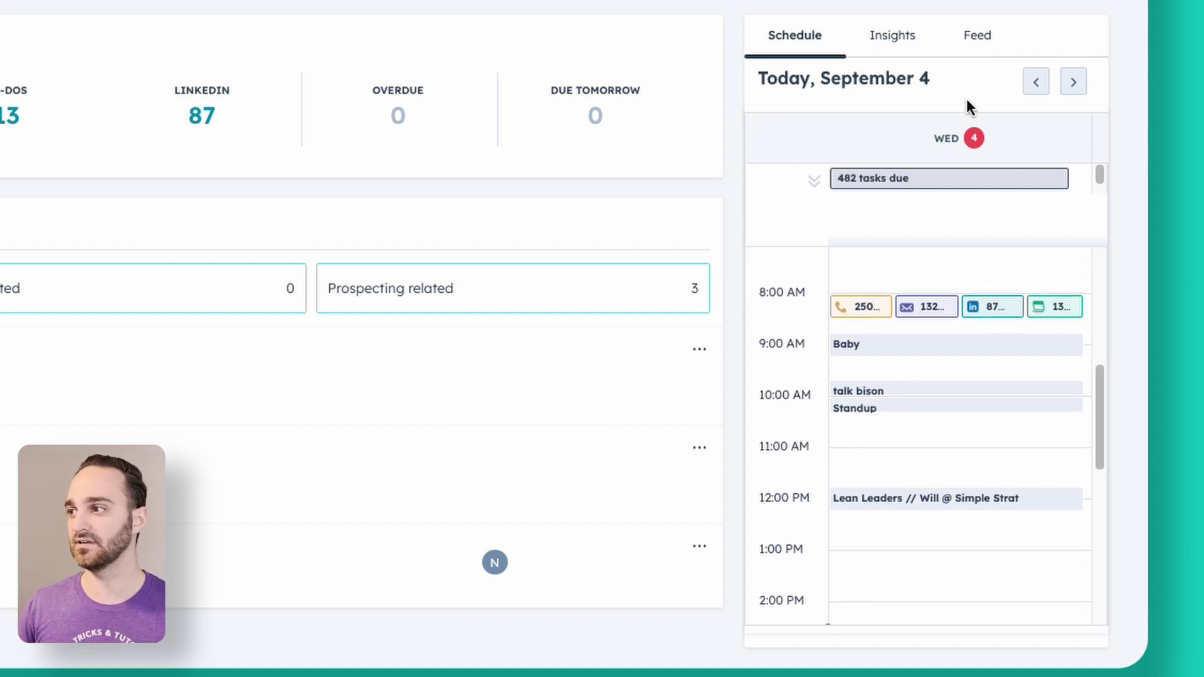
pyautogui.click(900, 41)
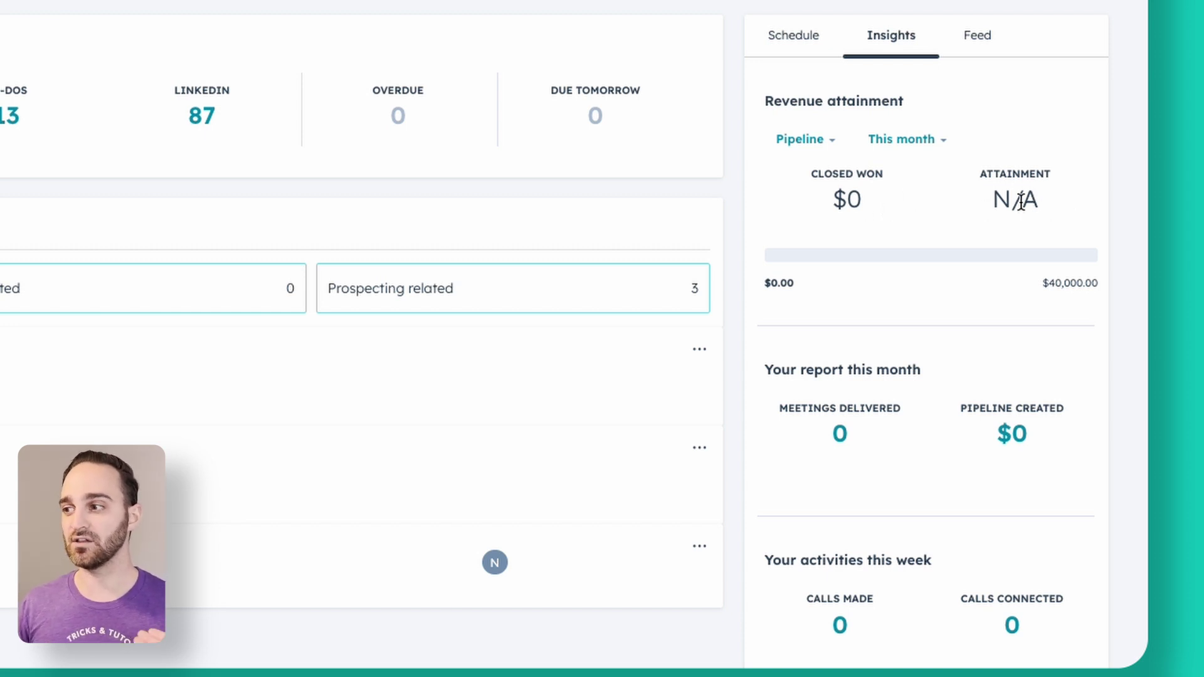
pyautogui.scroll(-1, 868, 376)
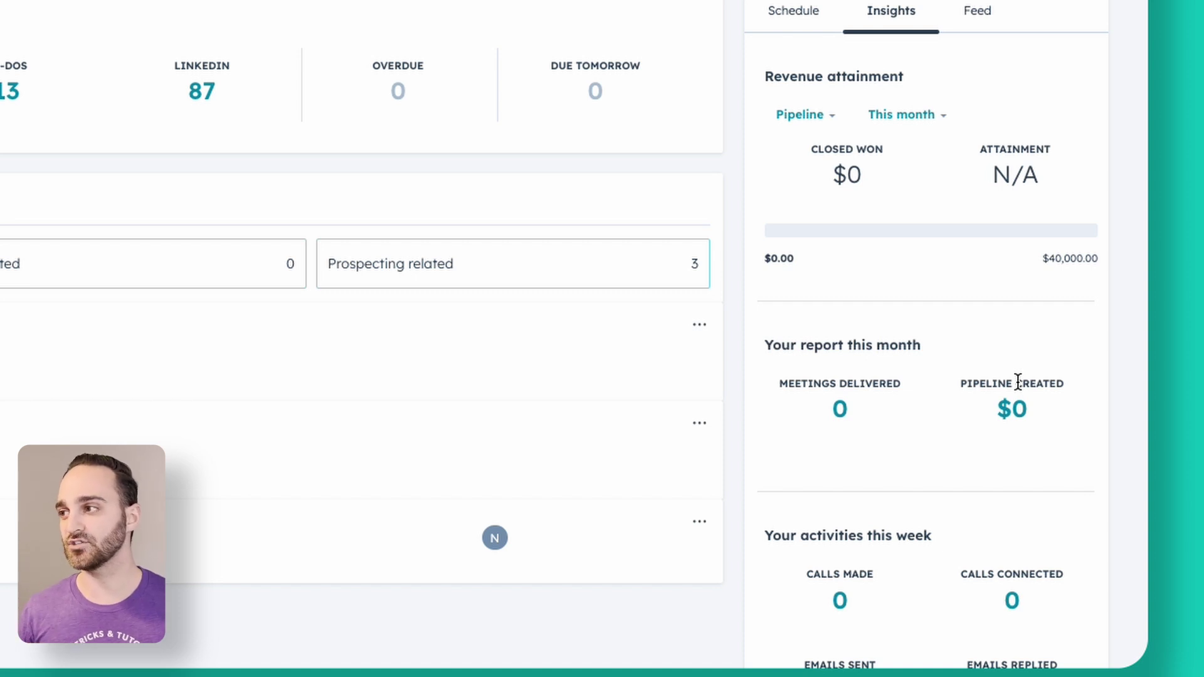
pyautogui.click(976, 19)
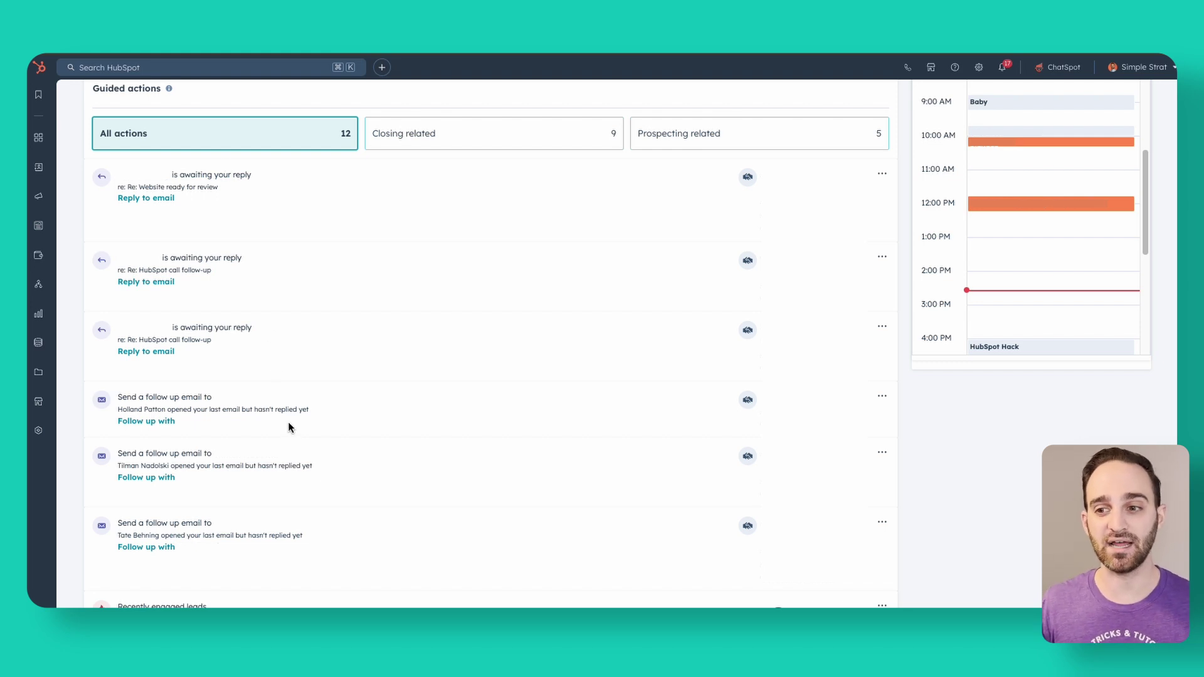
# Step: Scroll Guided actions to the prospecting items: sequence call reminders and newly assigned contacts
pyautogui.scroll(-3, 287, 427)
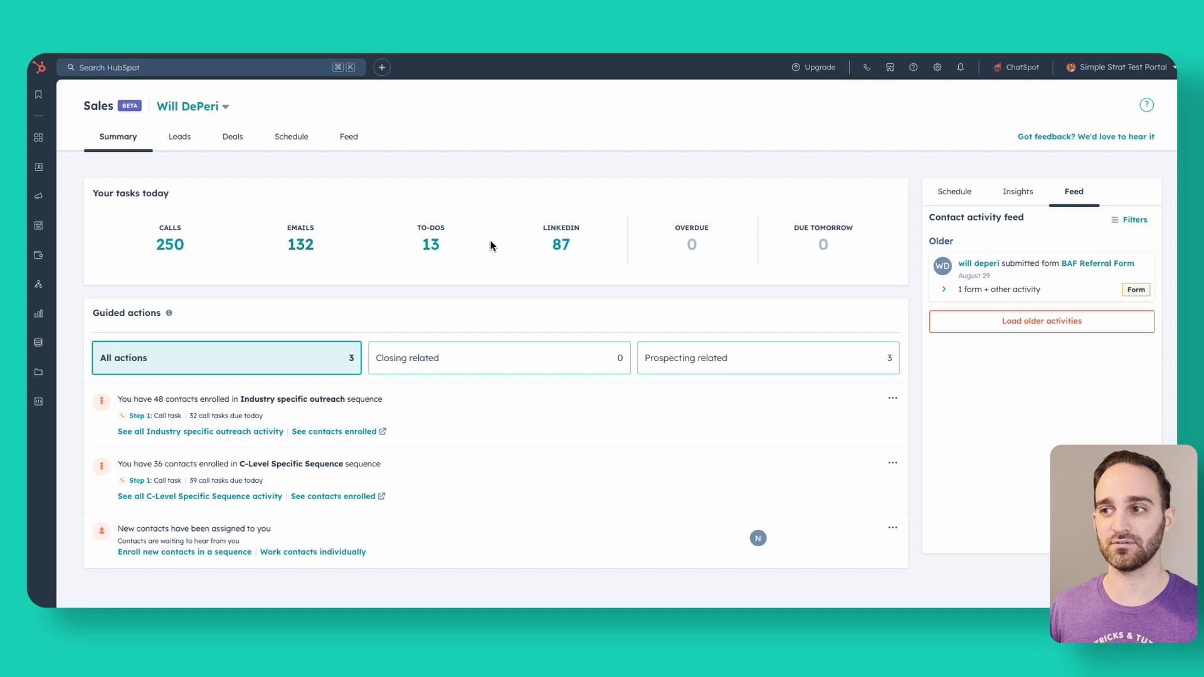
# Step: Open the Calls task queue from the 250 calls count under Your tasks today
pyautogui.click(175, 246)
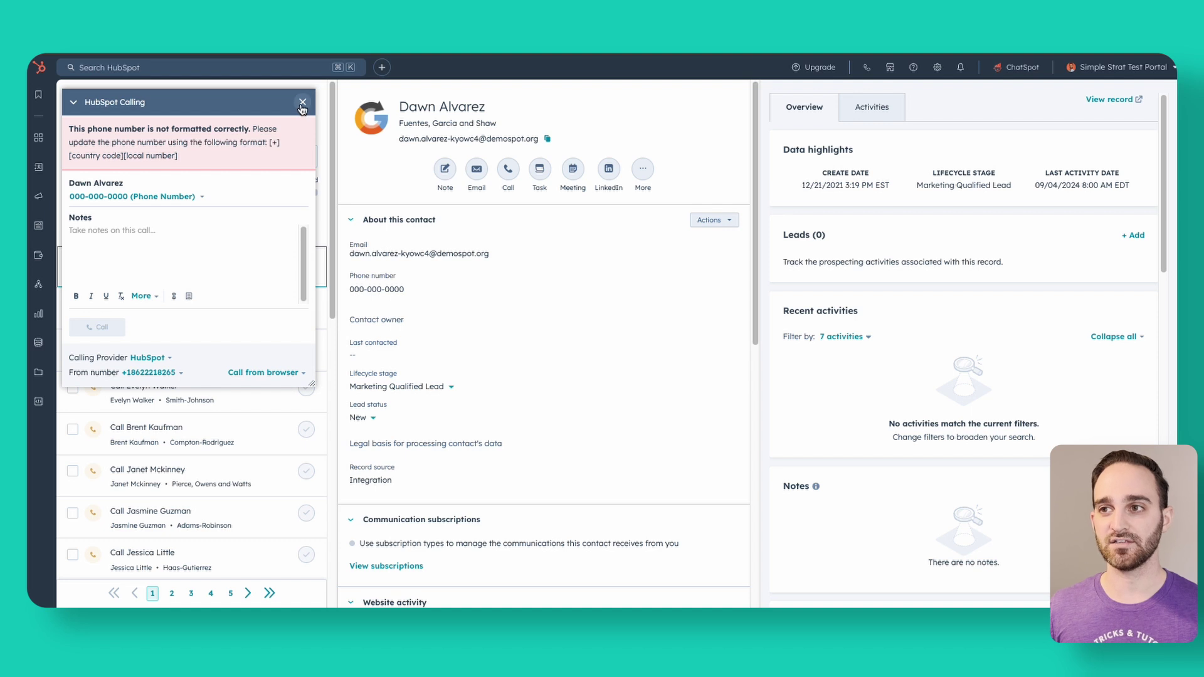
# Step: Close the calling panel to reveal the Calls (250) task list and first contact's record
pyautogui.click(302, 103)
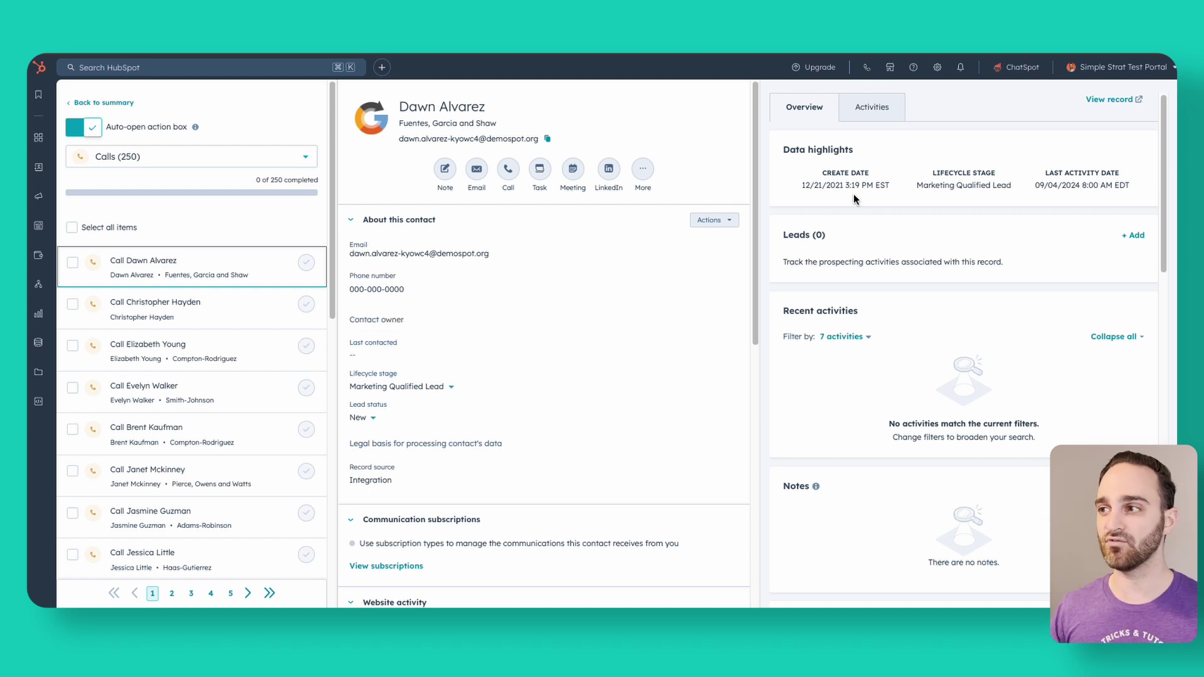
# Step: View the contact's activity history, then move through the queue to the second and fourth call tasks
pyautogui.click(874, 110)
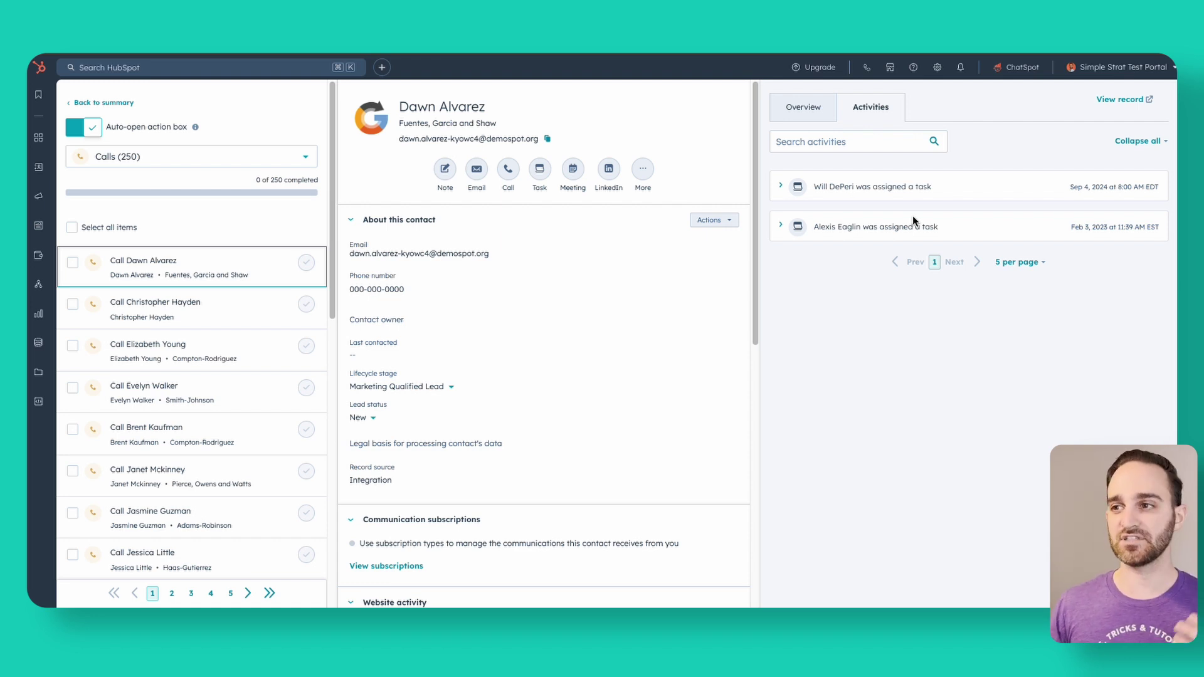
pyautogui.click(192, 307)
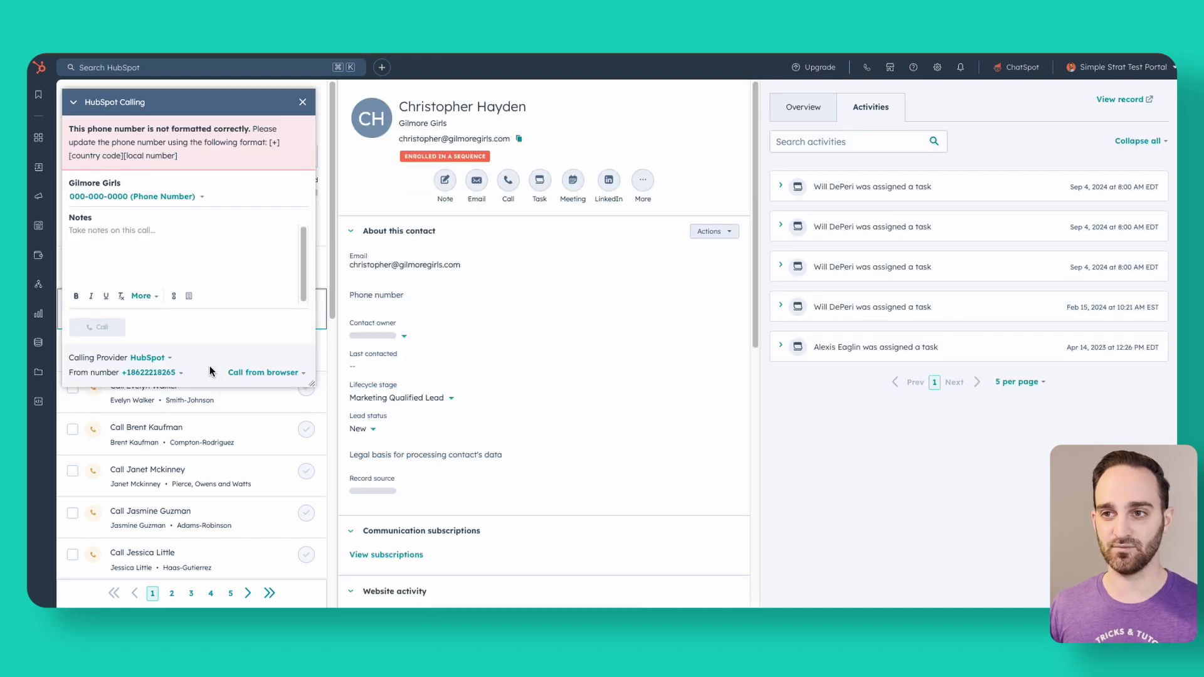
pyautogui.click(303, 102)
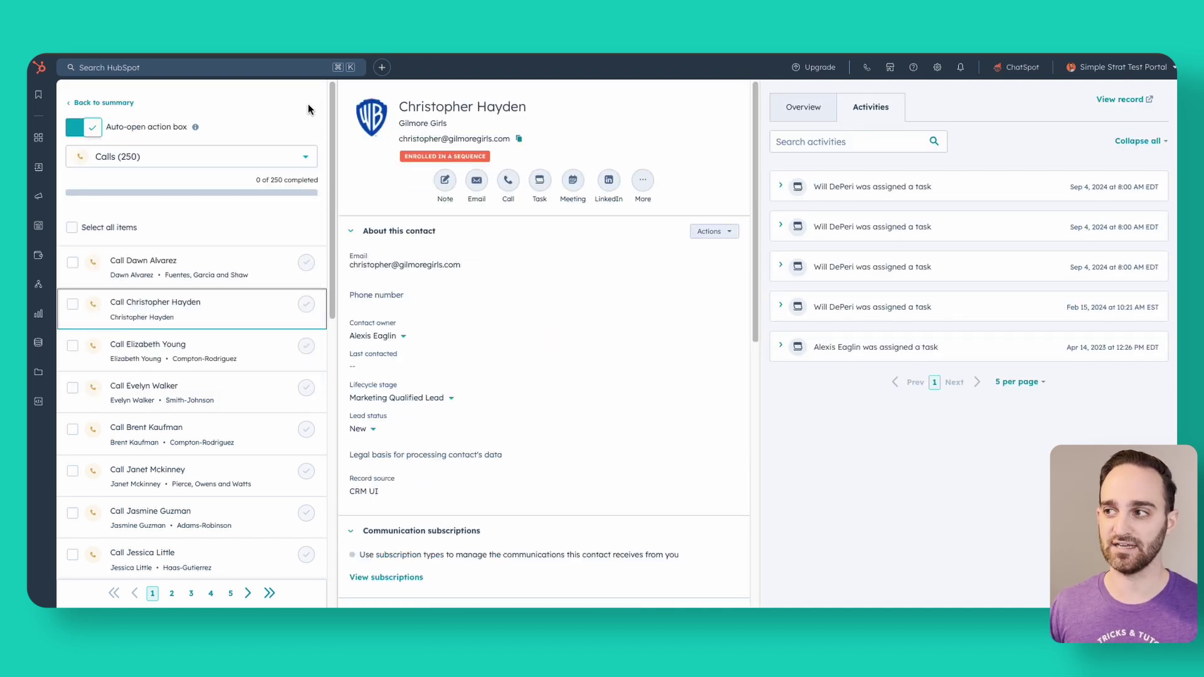
pyautogui.click(209, 395)
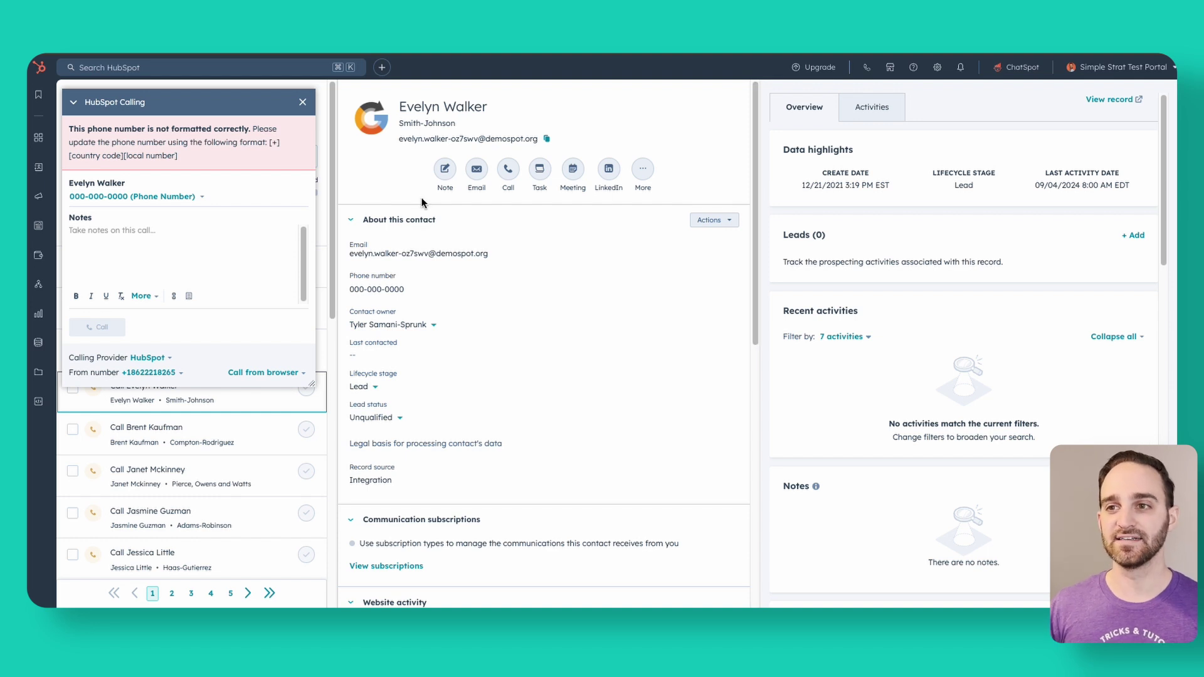
pyautogui.moveTo(757, 155); pyautogui.dragTo(727, 439)
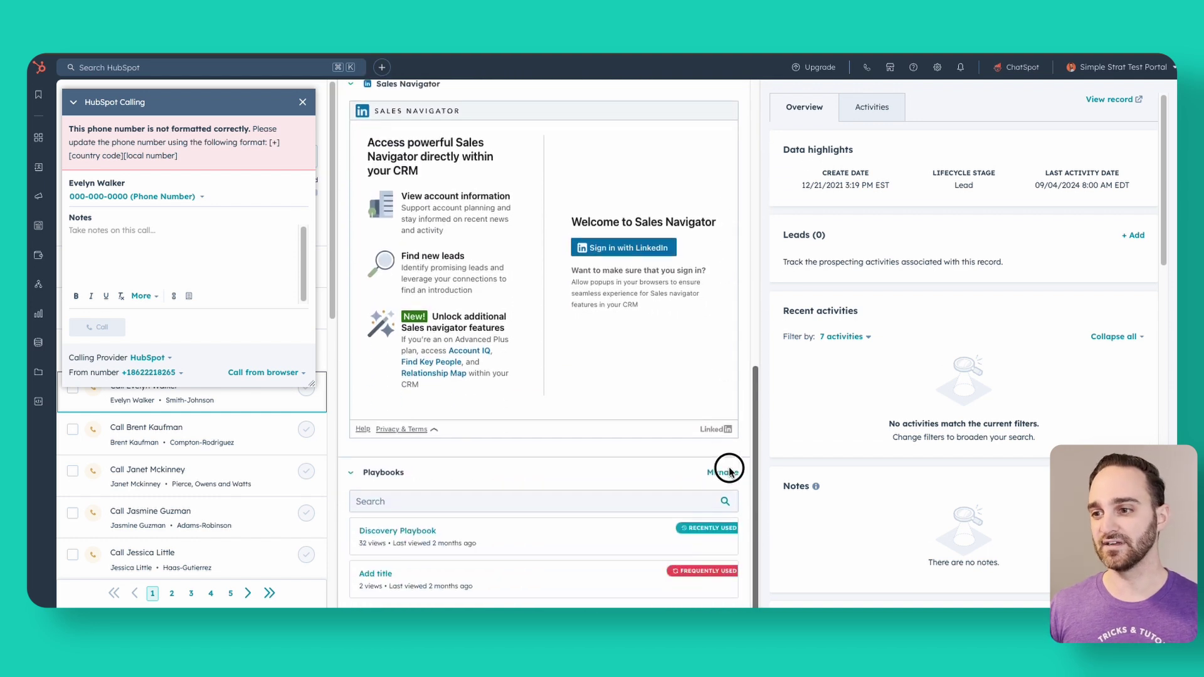
# Step: Open the Discovery Playbook, move its panel aside to read it, then close it
pyautogui.click(437, 536)
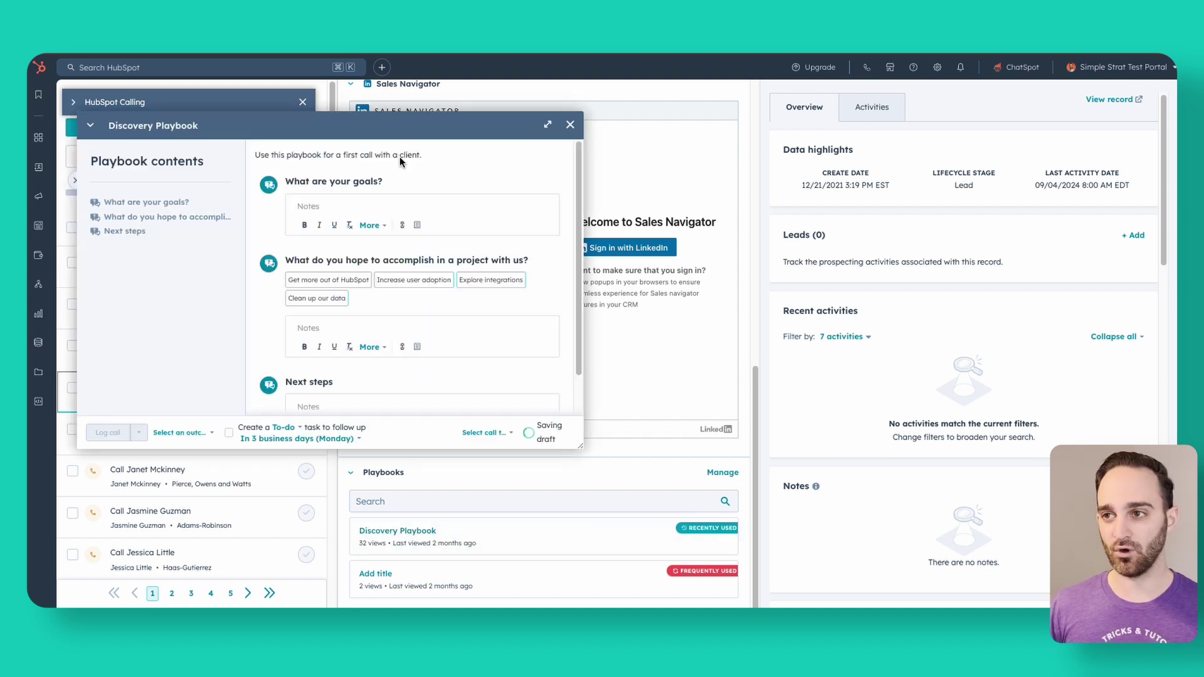
pyautogui.moveTo(404, 132); pyautogui.dragTo(785, 154)
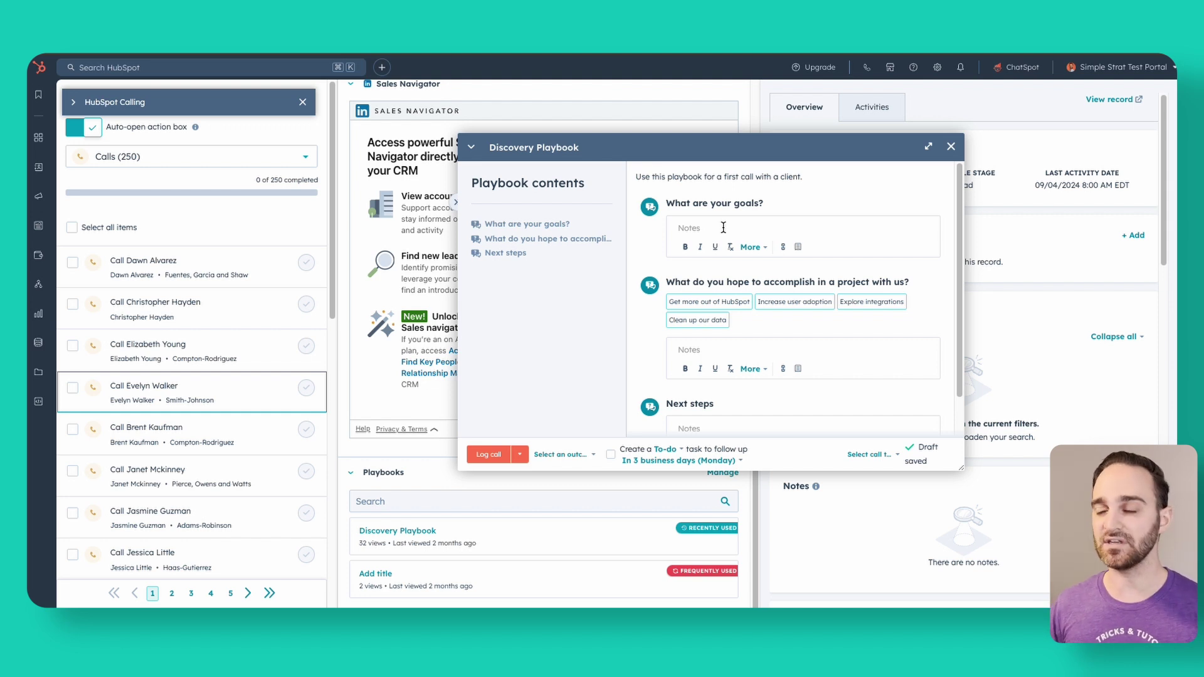
pyautogui.click(951, 146)
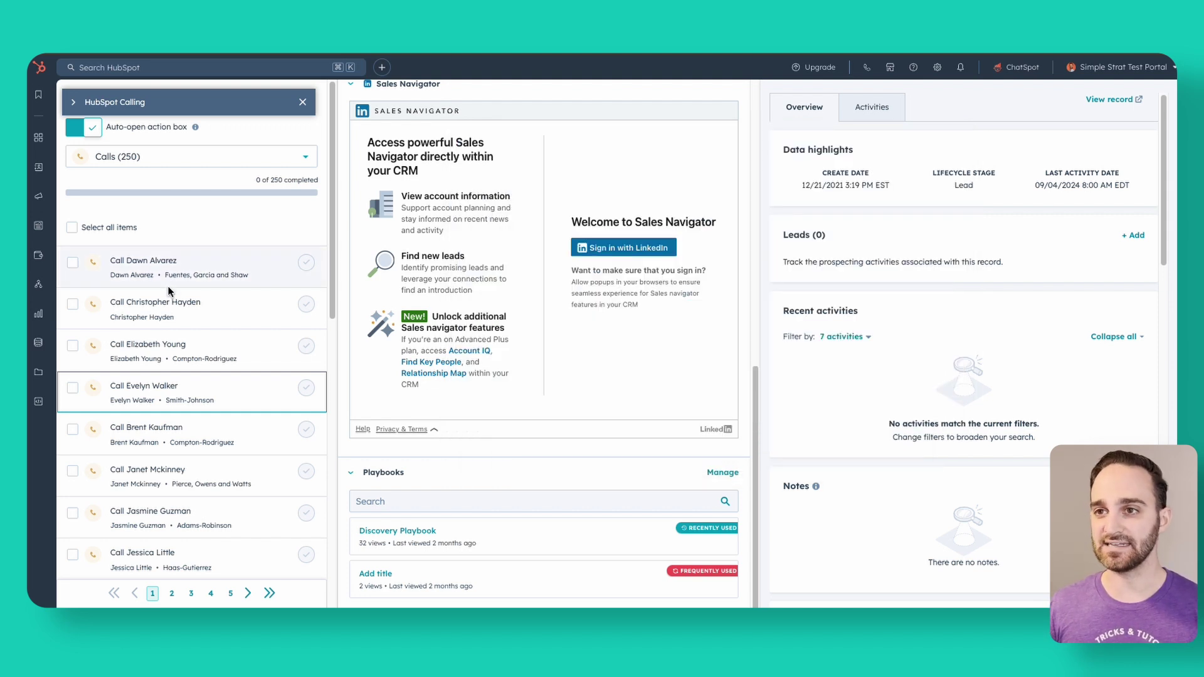
# Step: Switch the task queue to Emails (132) and start the first email's subject line
pyautogui.click(301, 102)
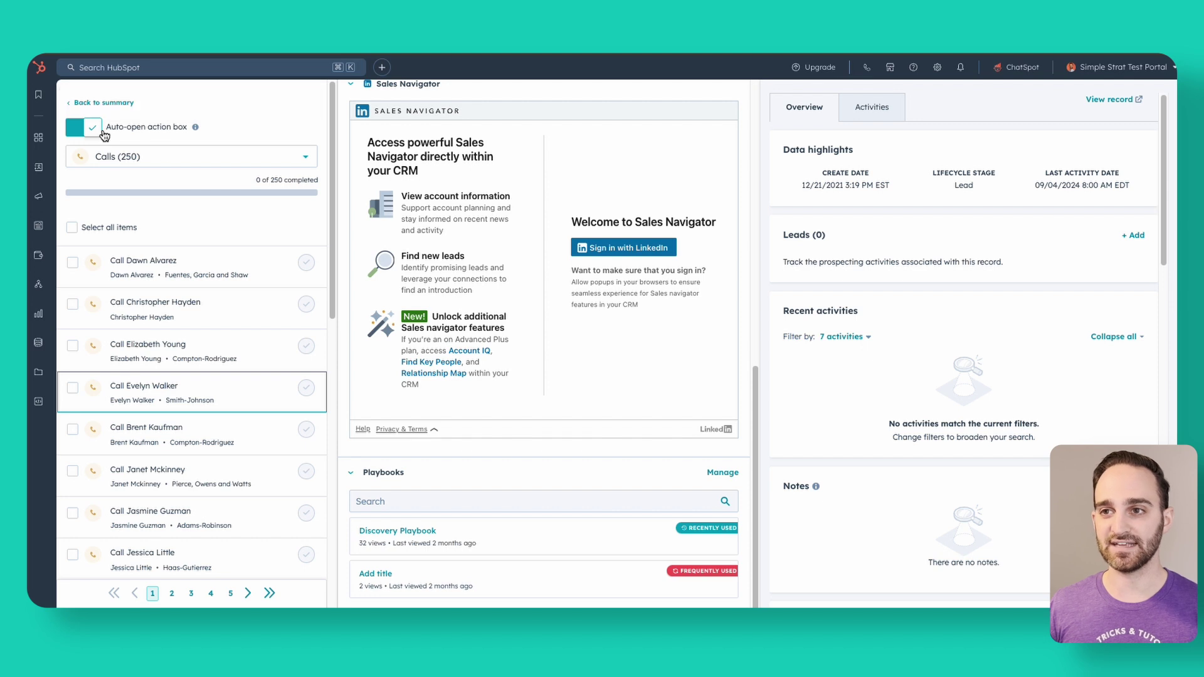
pyautogui.click(142, 163)
pyautogui.click(150, 220)
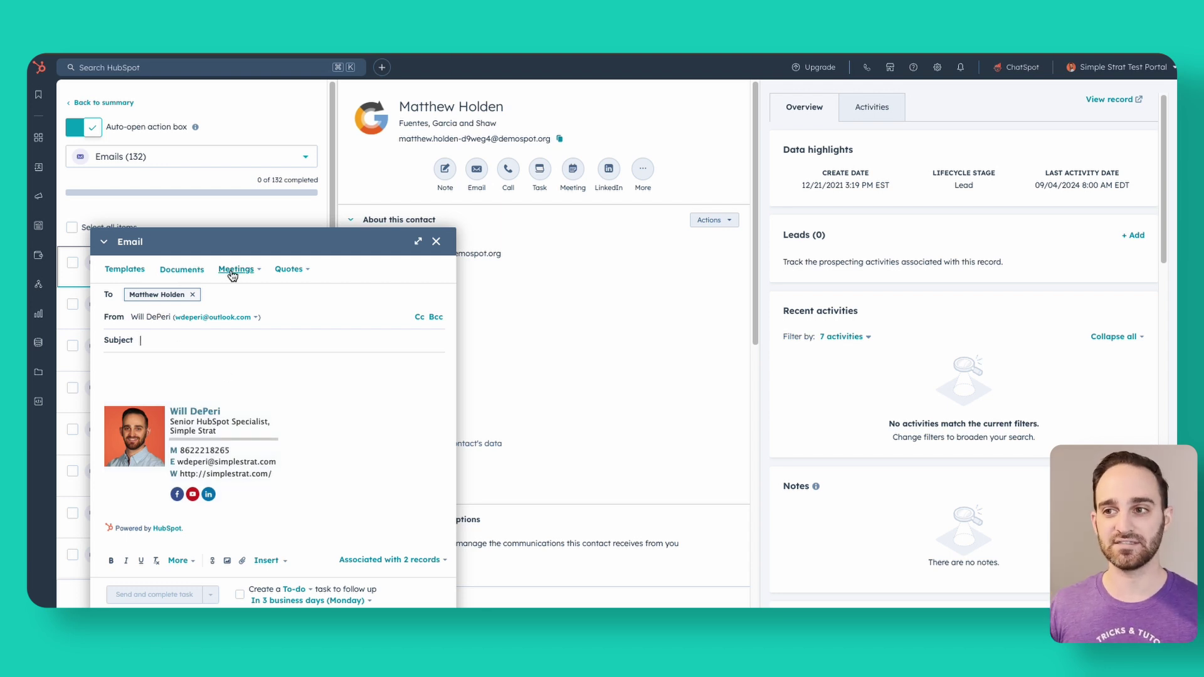
pyautogui.click(244, 355)
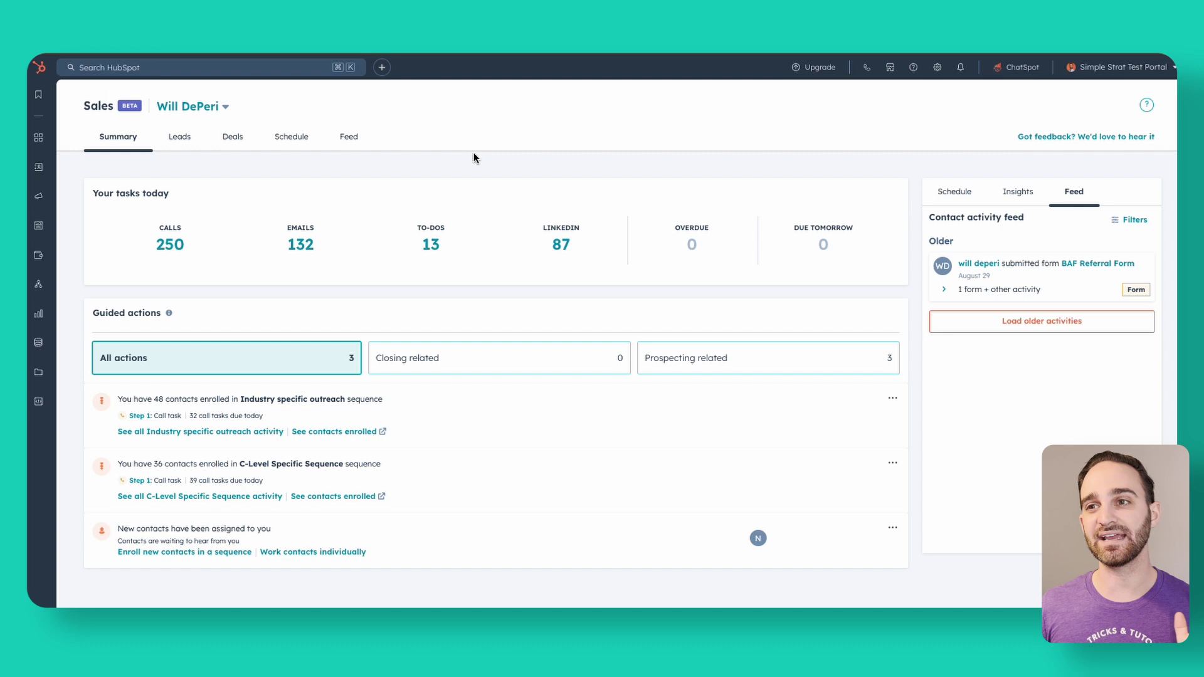
# Step: Switch the Sales workspace to the Leads tab listing 2 open leads
pyautogui.click(175, 138)
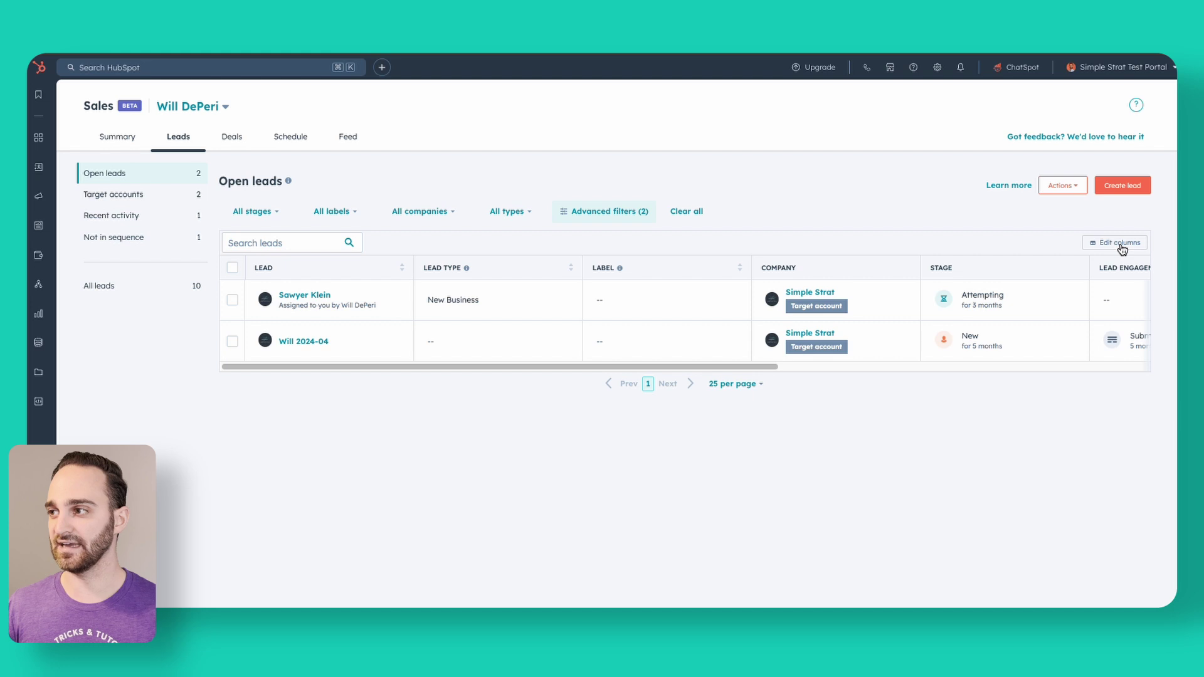
# Step: Check the Target accounts view, then list All leads: 10 leads with type, company and stage
pyautogui.click(131, 199)
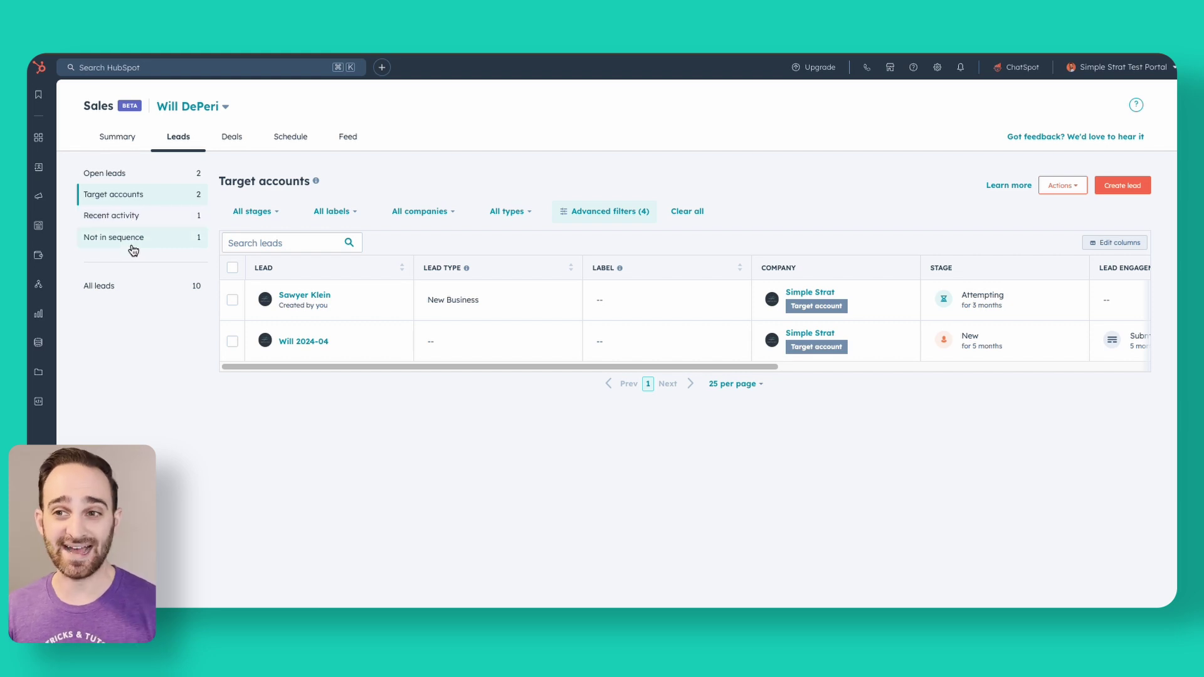
pyautogui.click(161, 288)
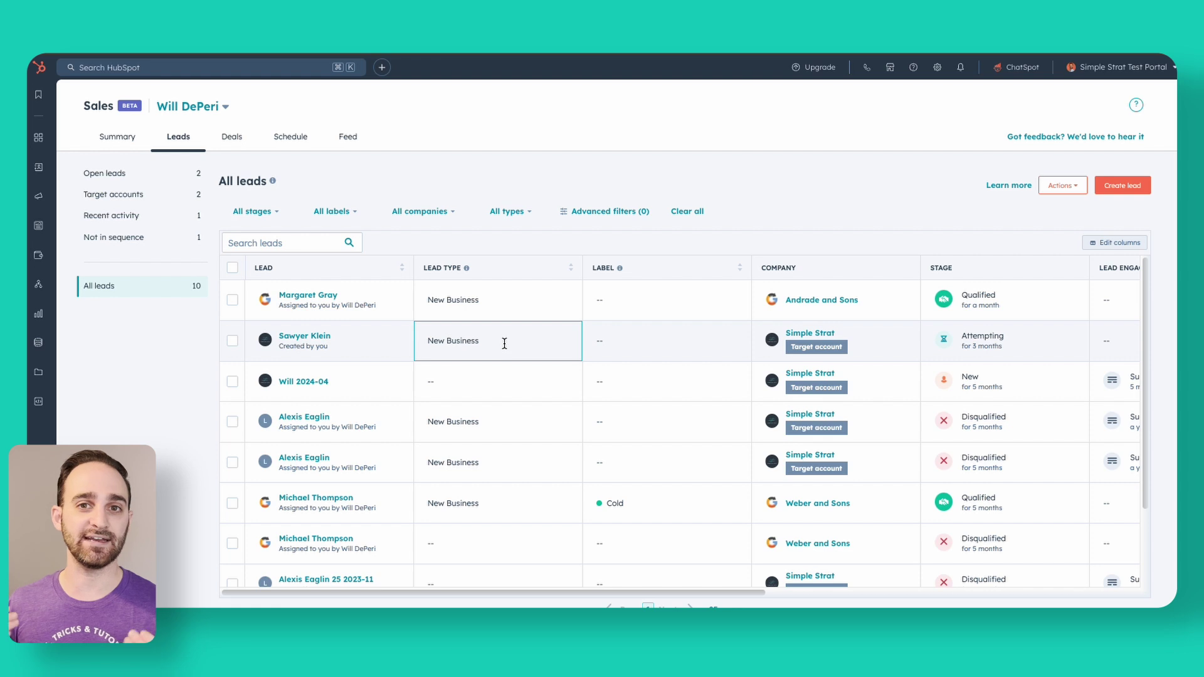
pyautogui.scroll(-2, 830, 424)
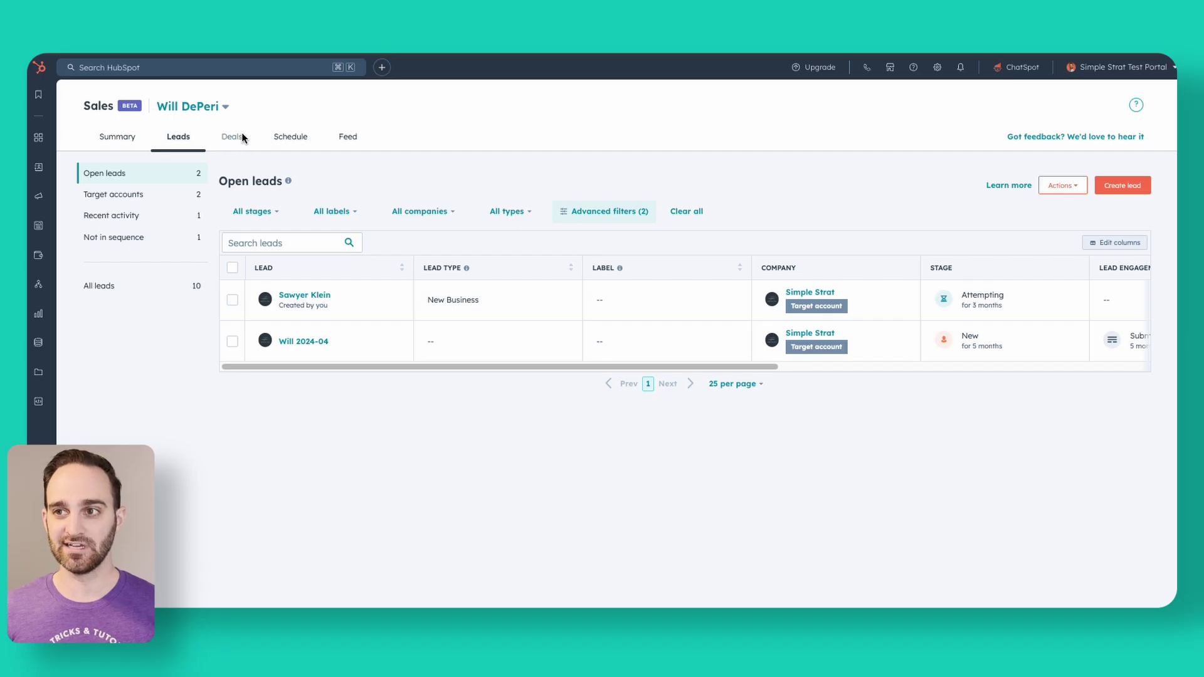
# Step: Open the Deals tab listing 32 open deals worth $111,540 with scores and stages
pyautogui.click(234, 137)
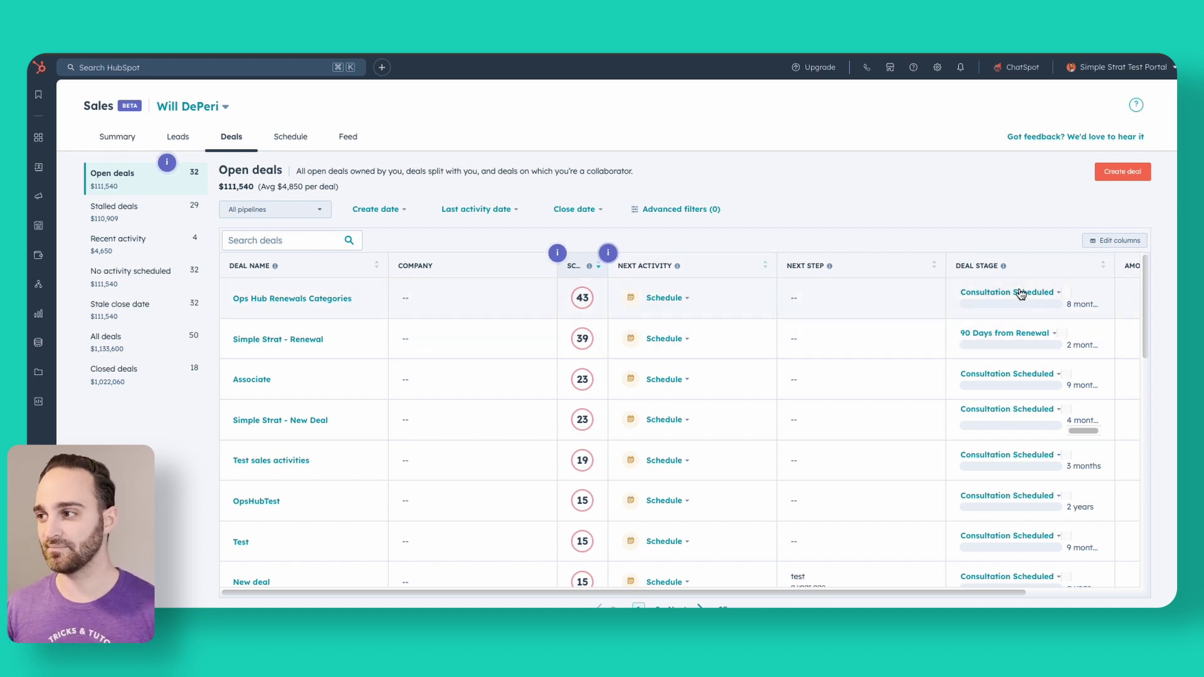
pyautogui.click(1128, 243)
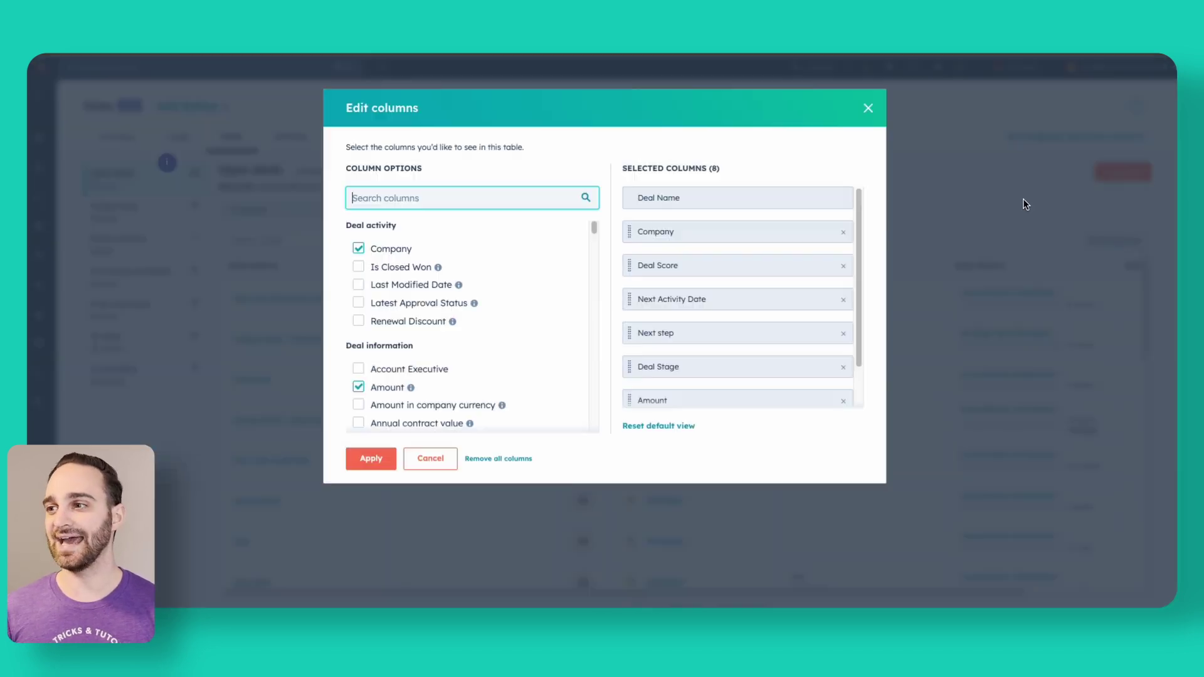
pyautogui.click(869, 112)
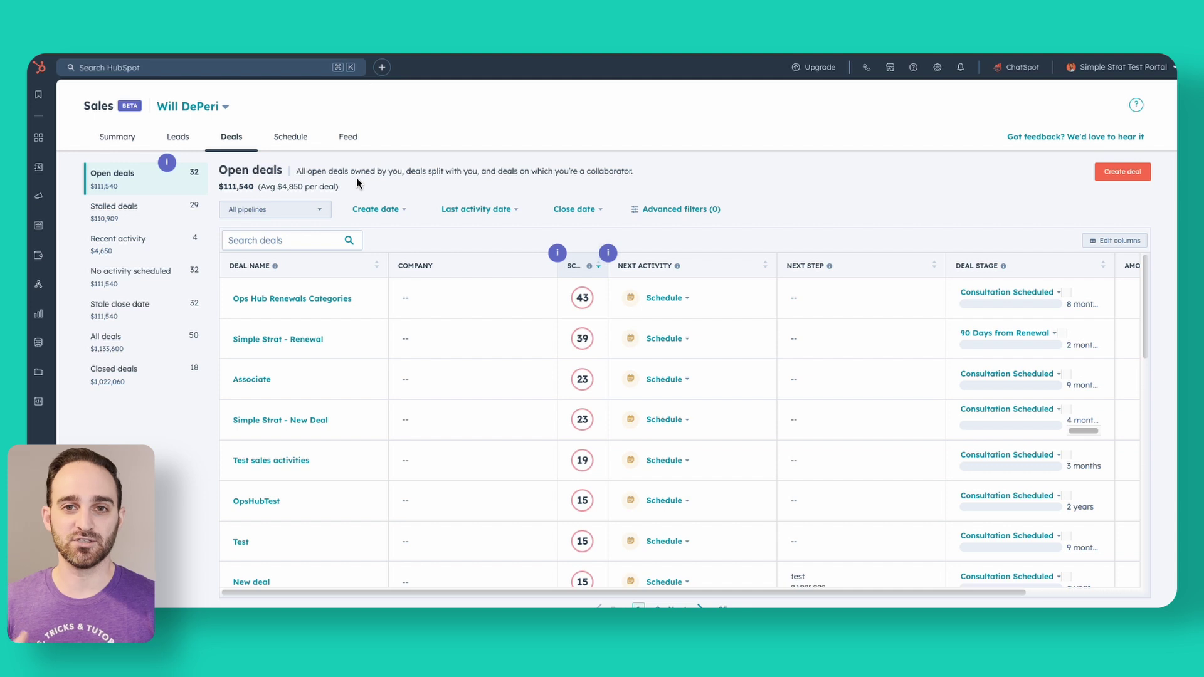
# Step: Browse the Recent activity, Stalled deals and Stale close date views, ending on No activity scheduled
pyautogui.click(155, 246)
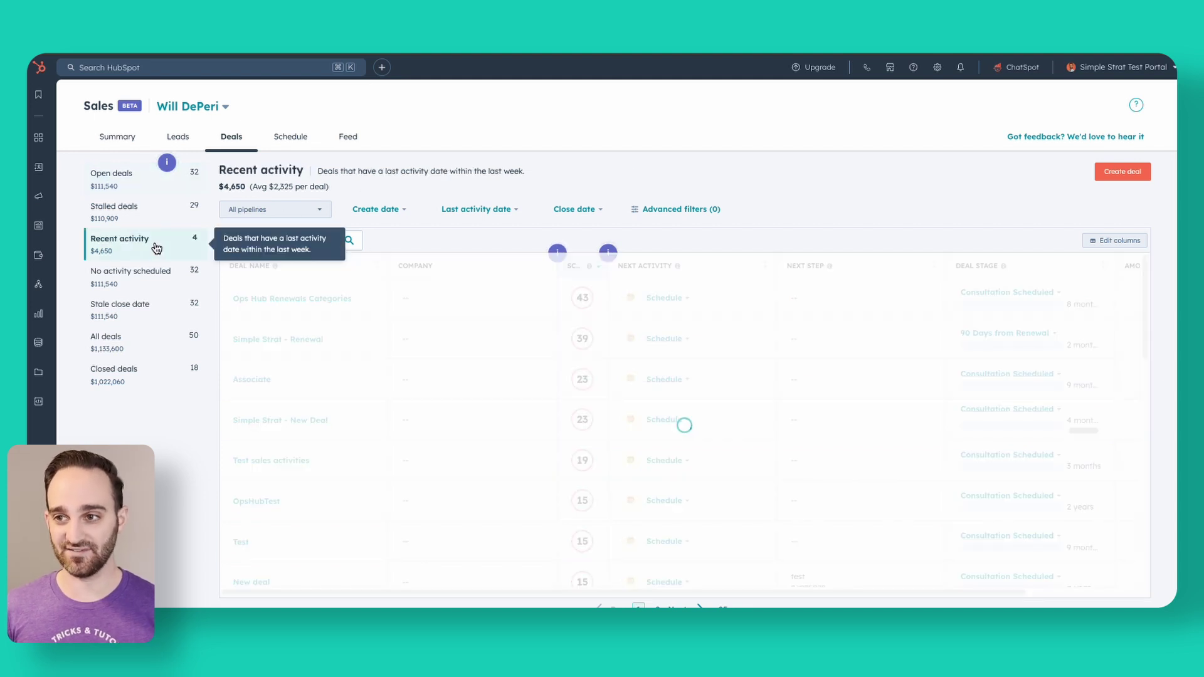
pyautogui.click(146, 215)
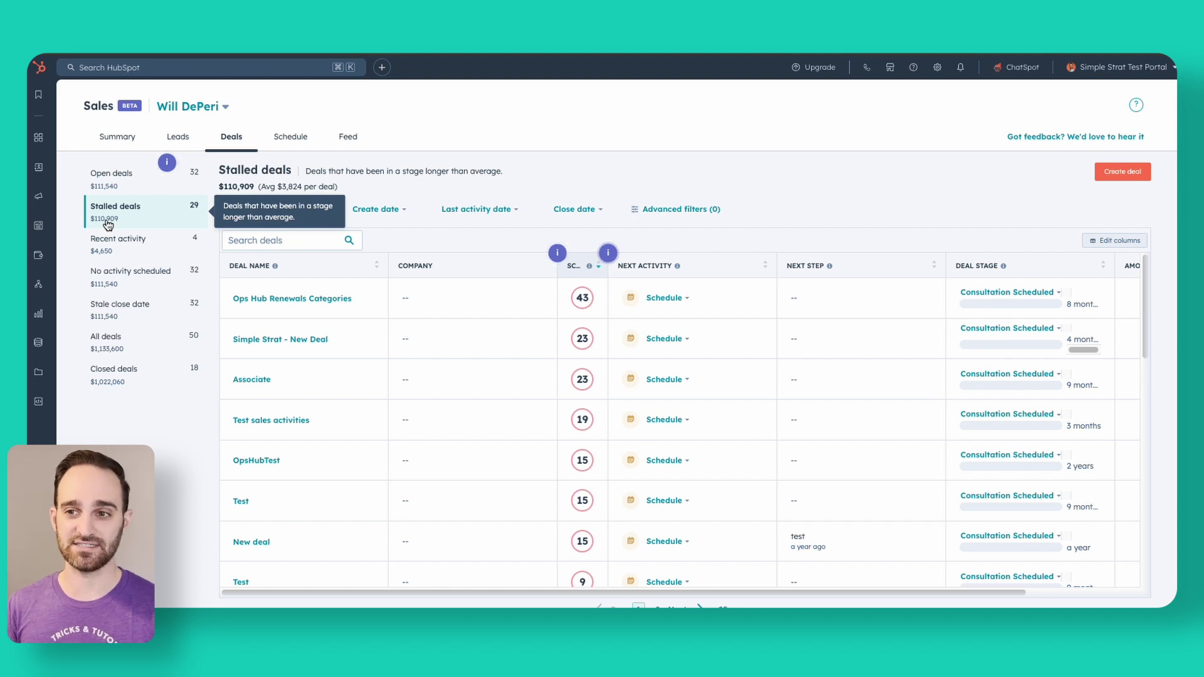
pyautogui.click(146, 318)
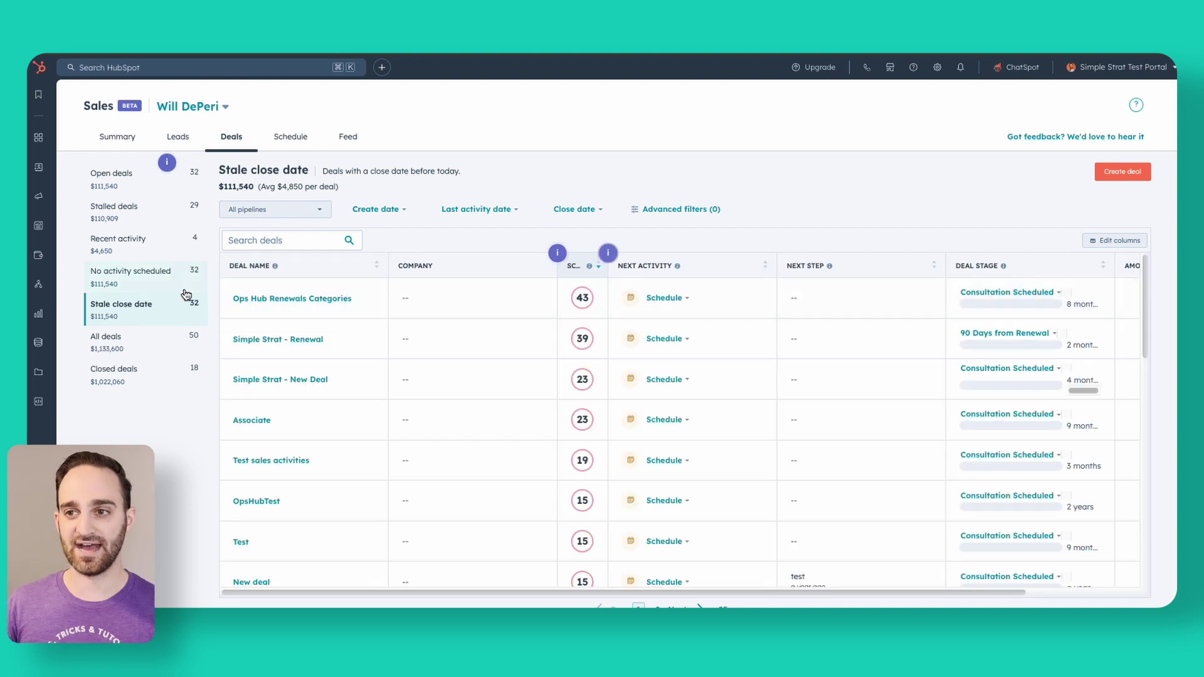
pyautogui.click(133, 279)
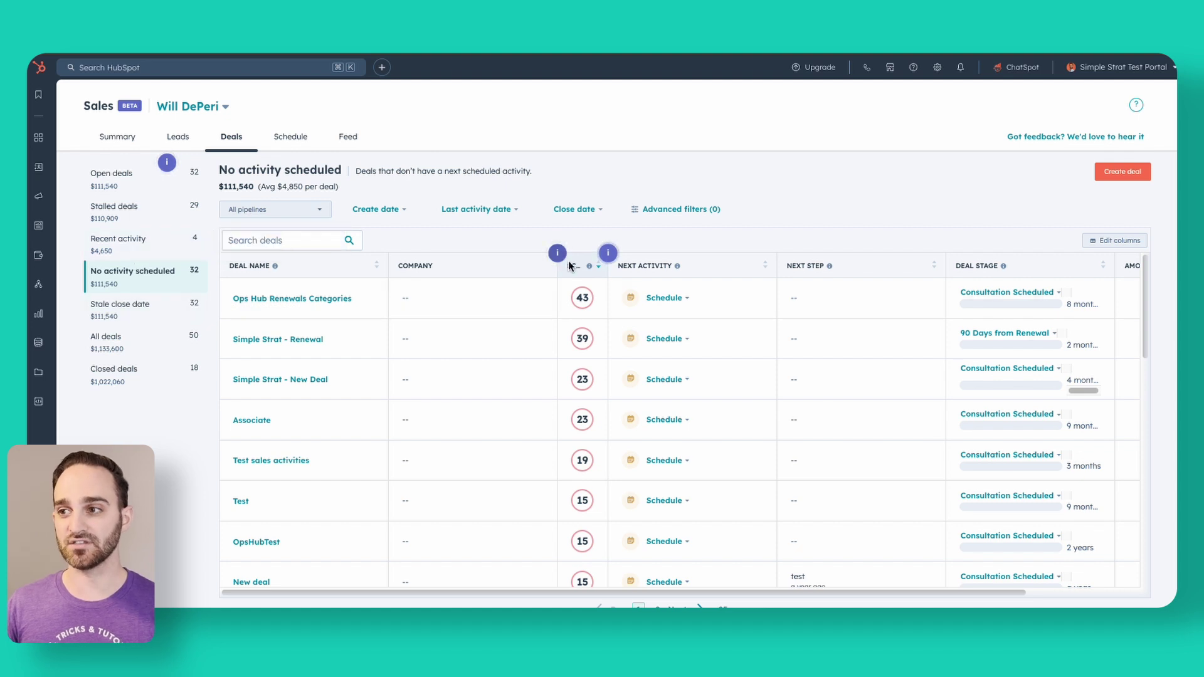
pyautogui.moveTo(588, 270)
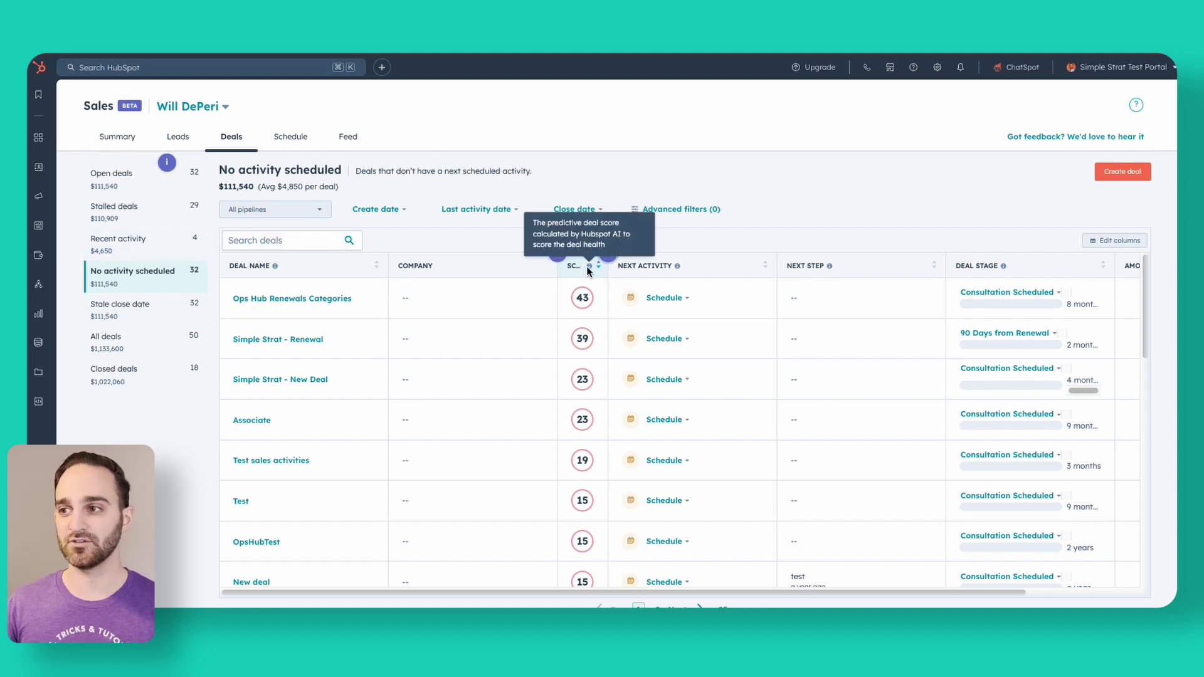
pyautogui.click(344, 299)
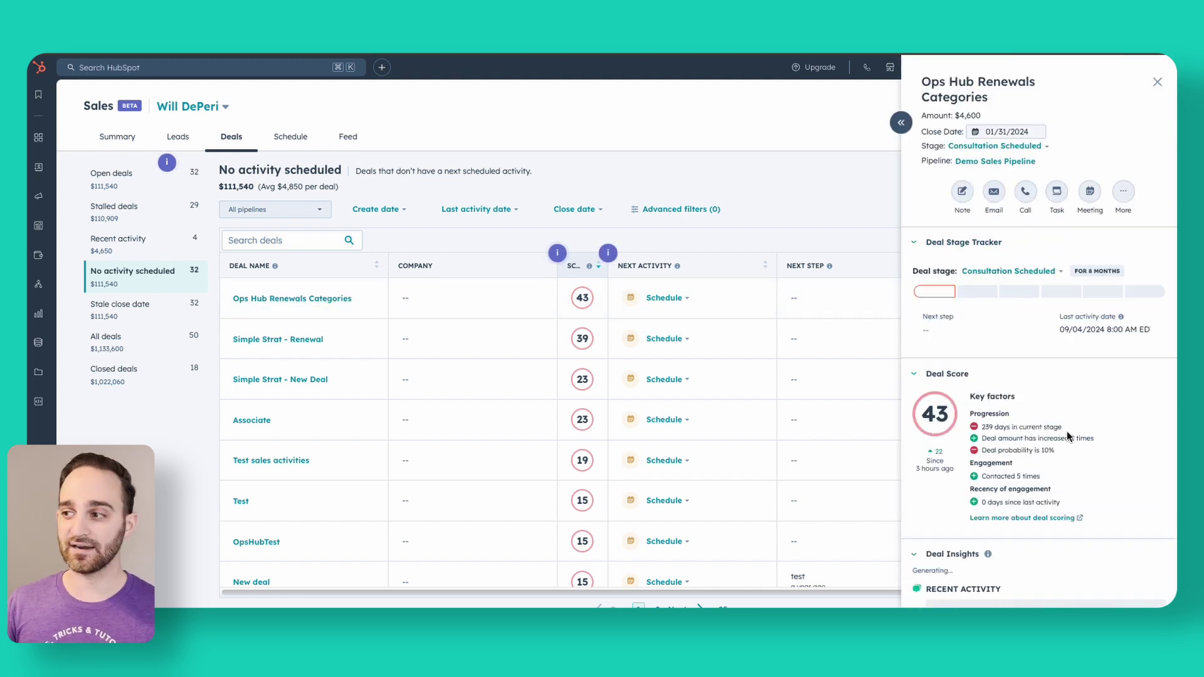
pyautogui.scroll(-1, 994, 363)
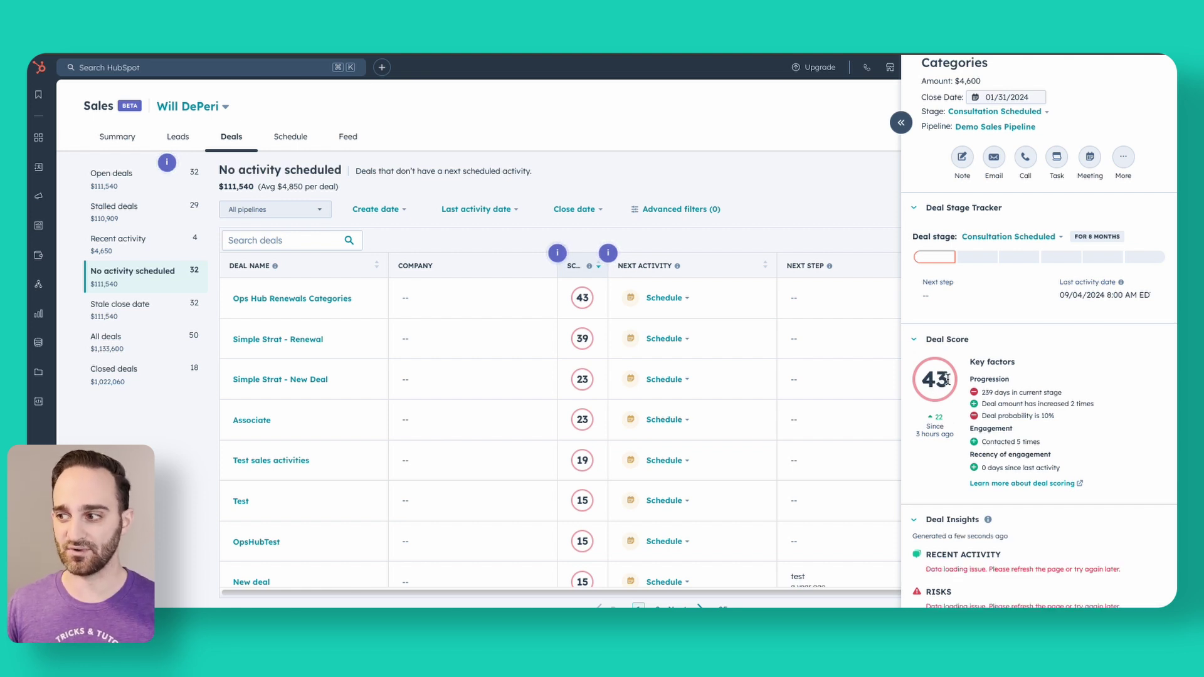
pyautogui.scroll(-2, 969, 489)
pyautogui.click(825, 111)
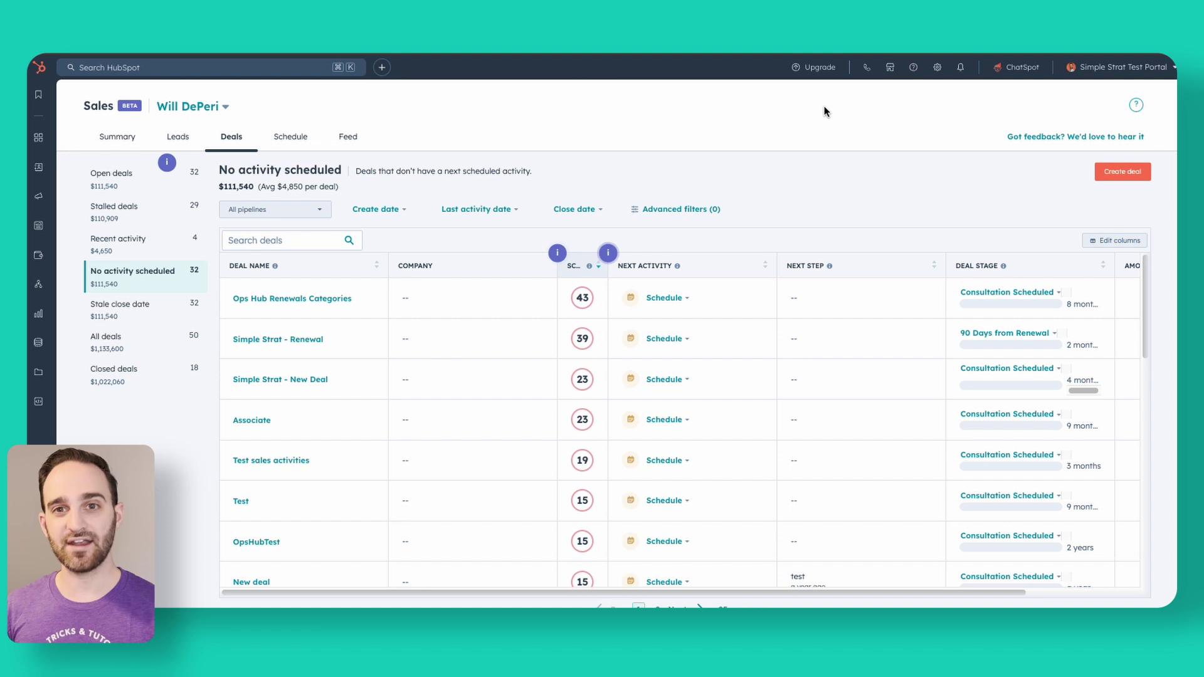
# Step: Start and dismiss a new deal, view Summary's Schedule and Feed panels, then the Sep 2–6 Schedule calendar
pyautogui.click(1140, 174)
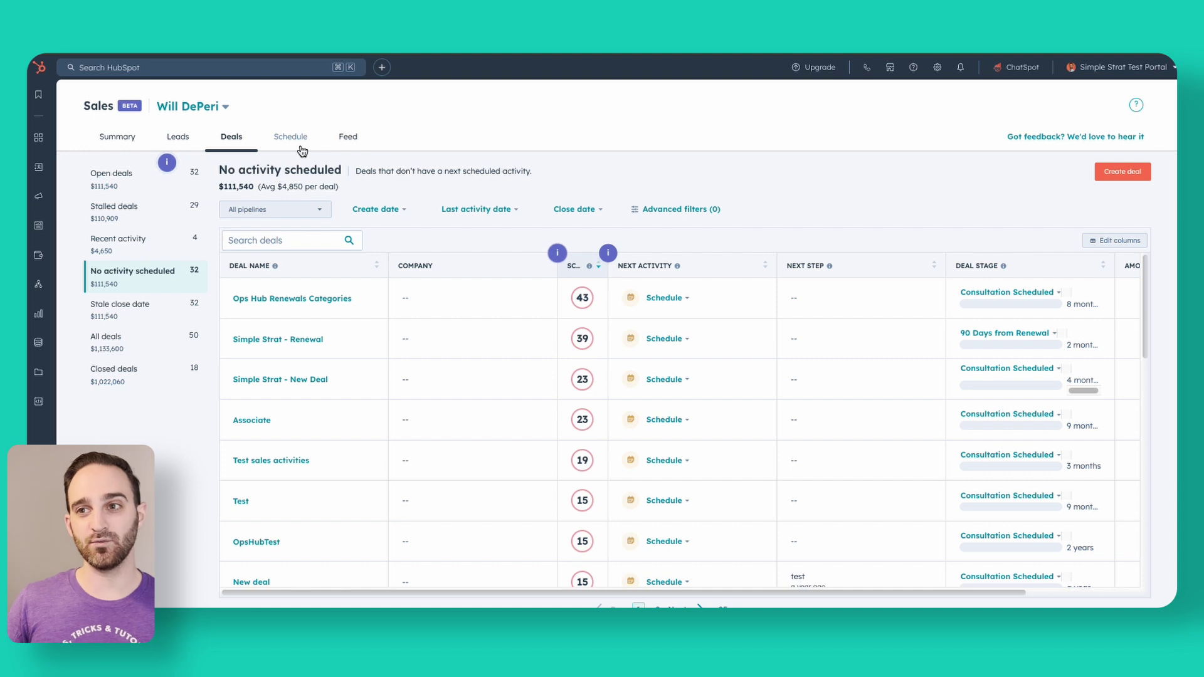
pyautogui.click(117, 139)
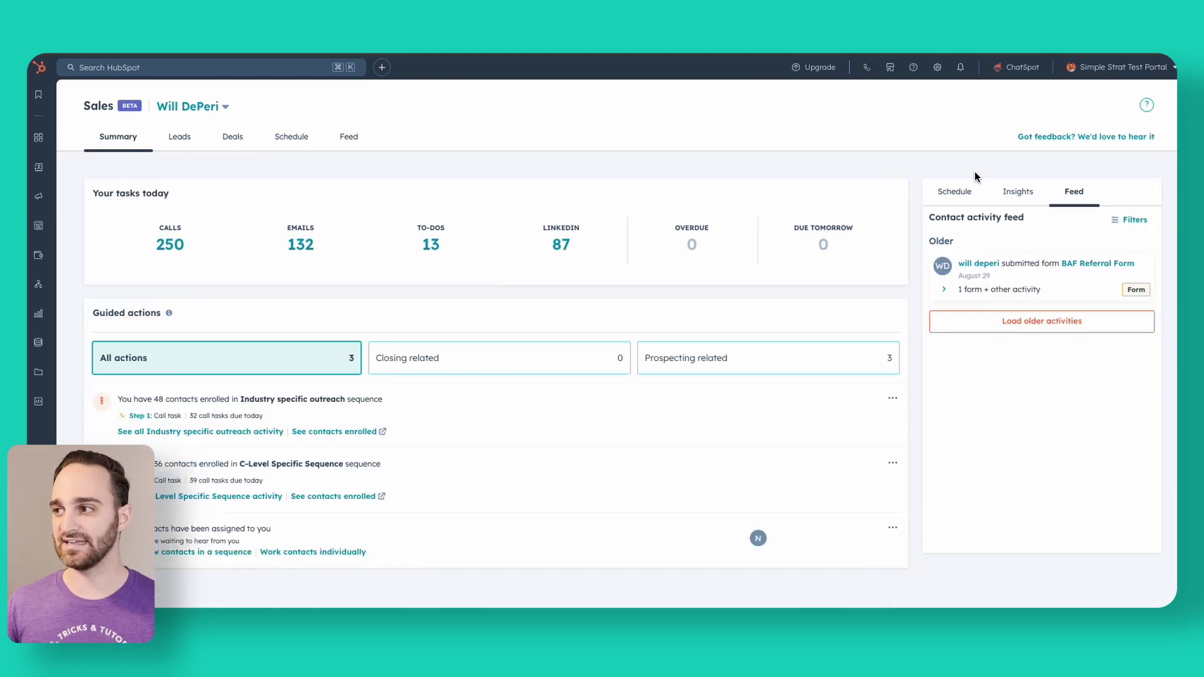
pyautogui.click(969, 192)
pyautogui.click(1065, 191)
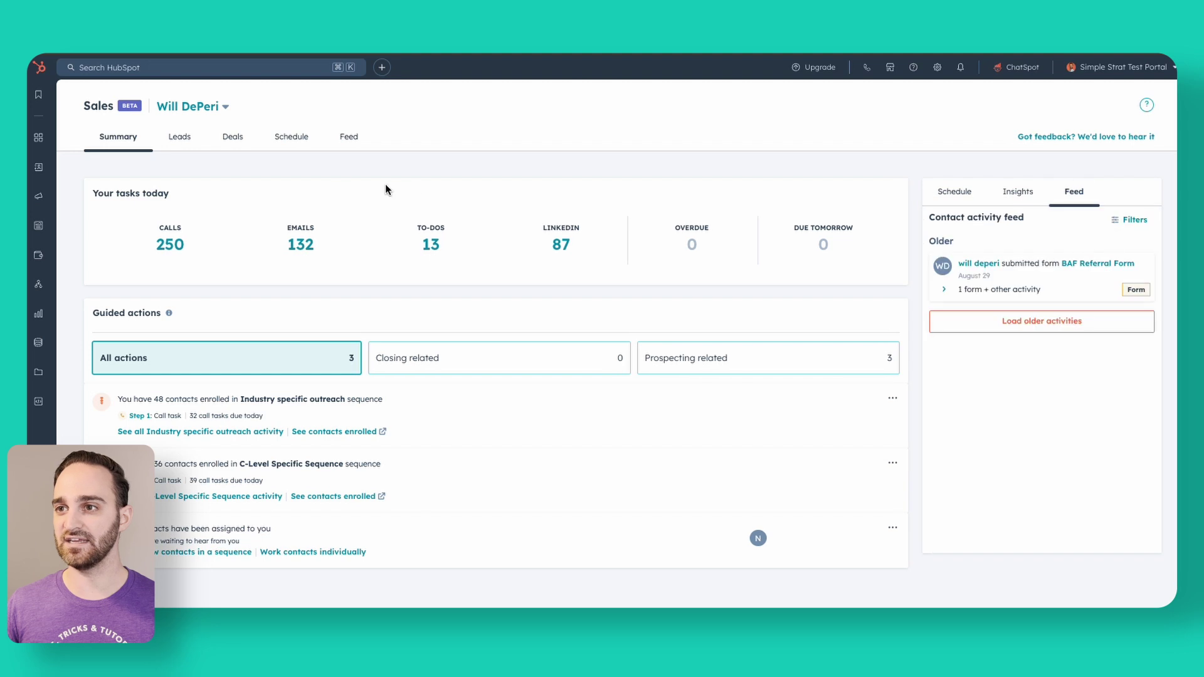
pyautogui.click(310, 140)
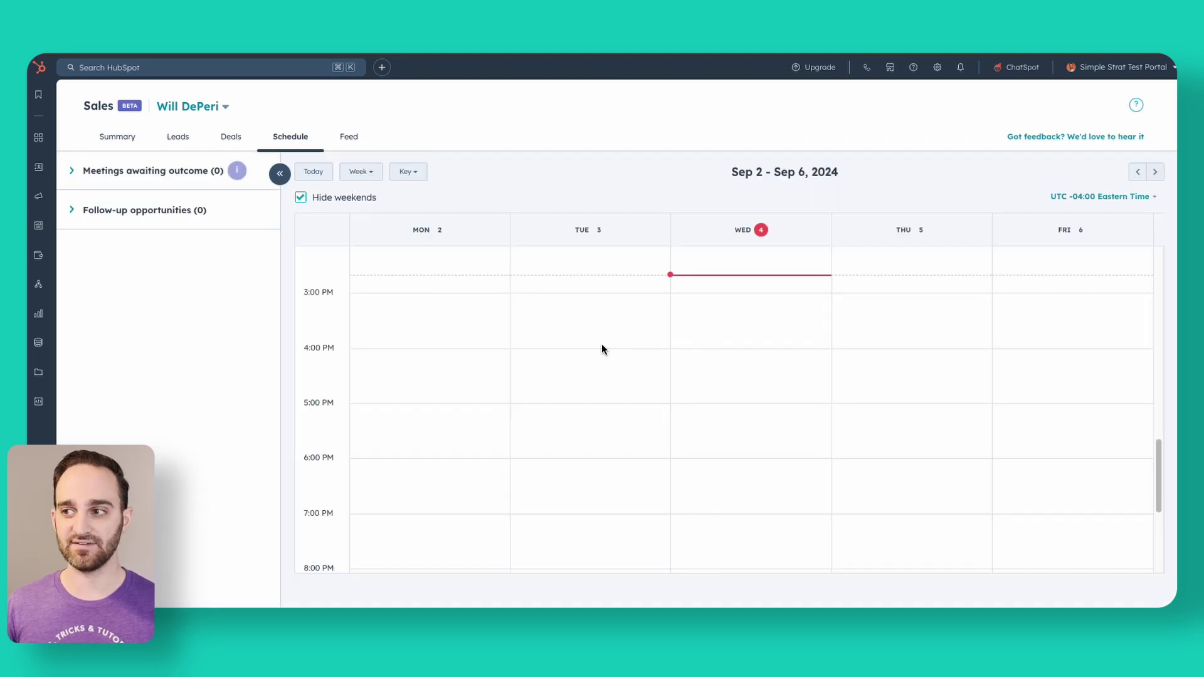
# Step: Open the Feed tab showing the August 29 BAF Referral Form submission
pyautogui.click(355, 141)
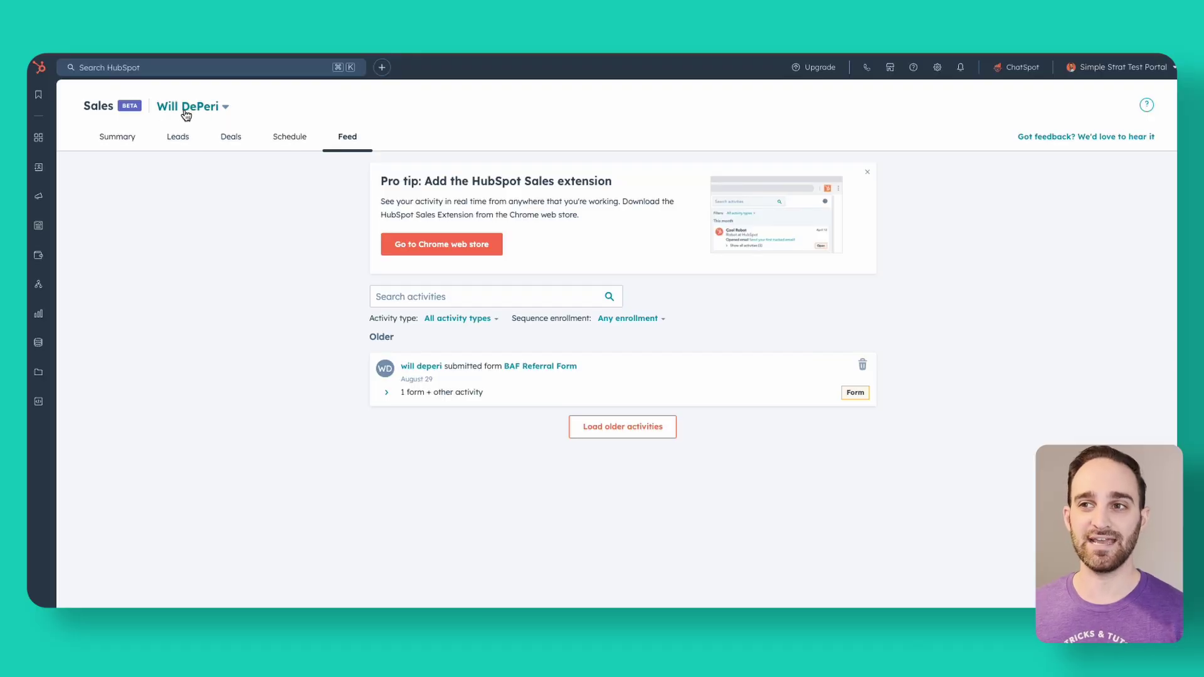
# Step: Back on Summary, pick a teammate from the Sales user dropdown to see their 57 overdue tasks
pyautogui.click(126, 136)
pyautogui.click(202, 112)
pyautogui.scroll(1, 180, 196)
pyautogui.click(183, 264)
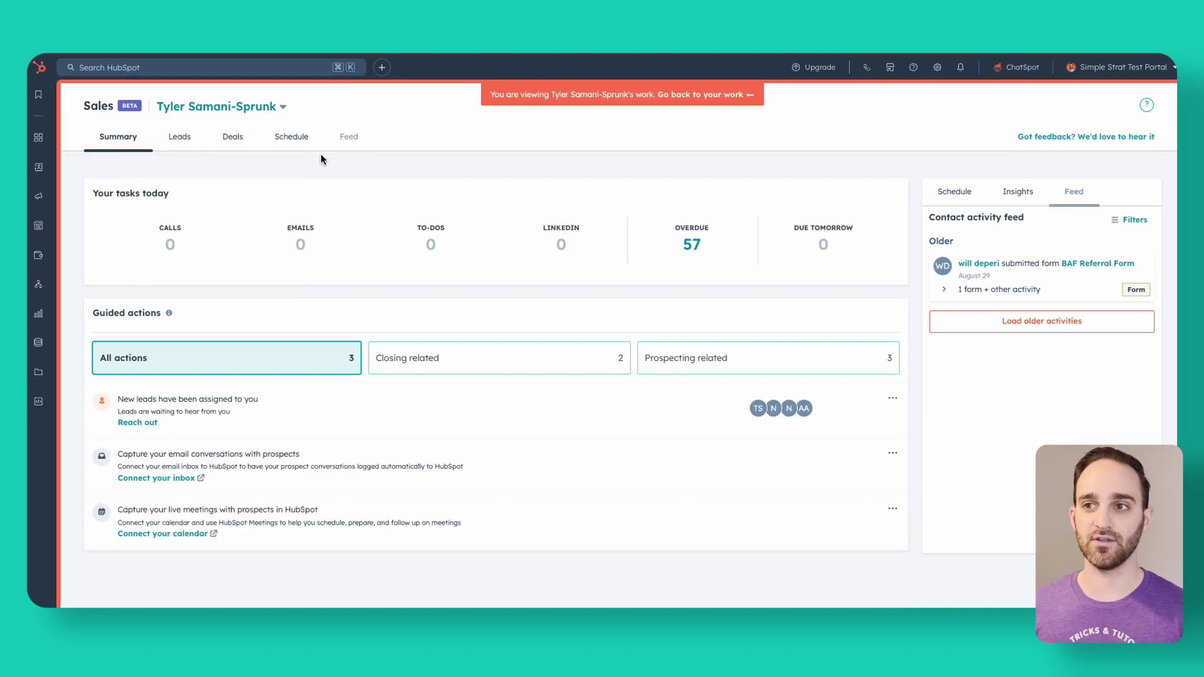